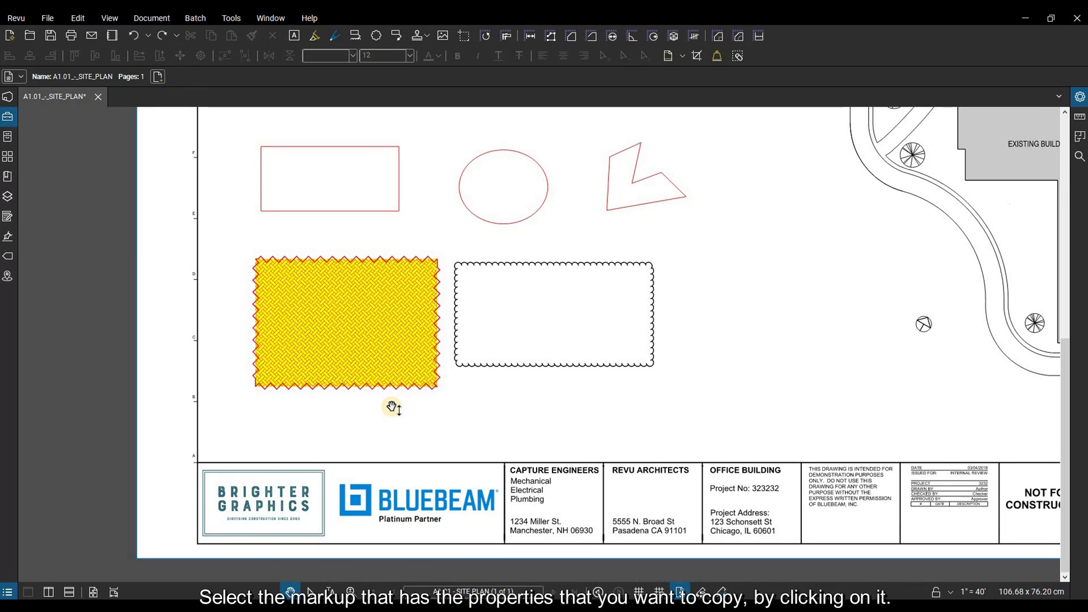
Start Format Painter with the yellow hatched rectangle as the style source.
click(344, 266)
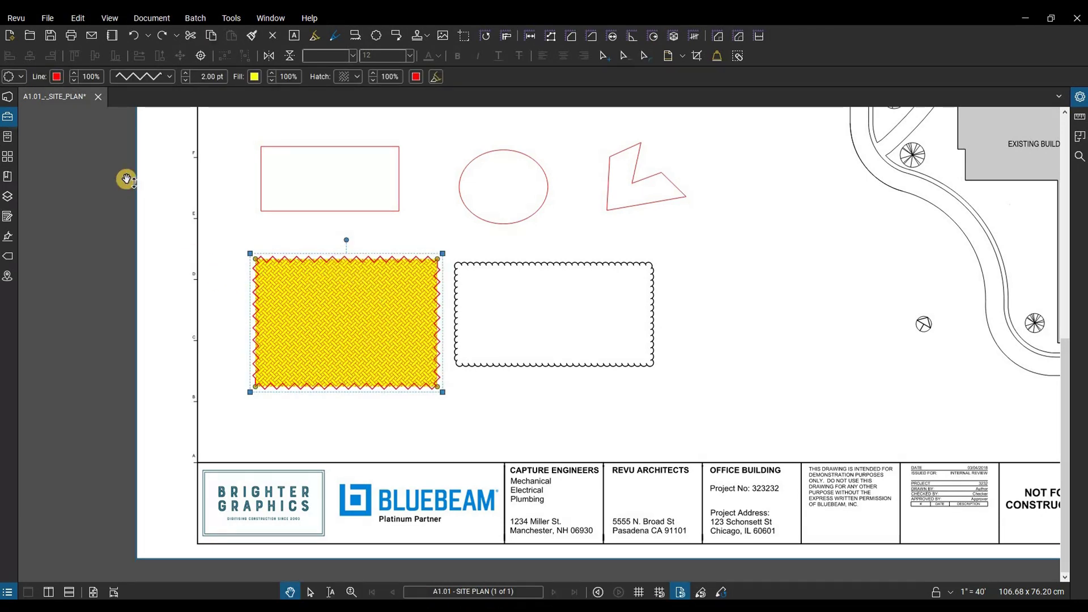
click(76, 19)
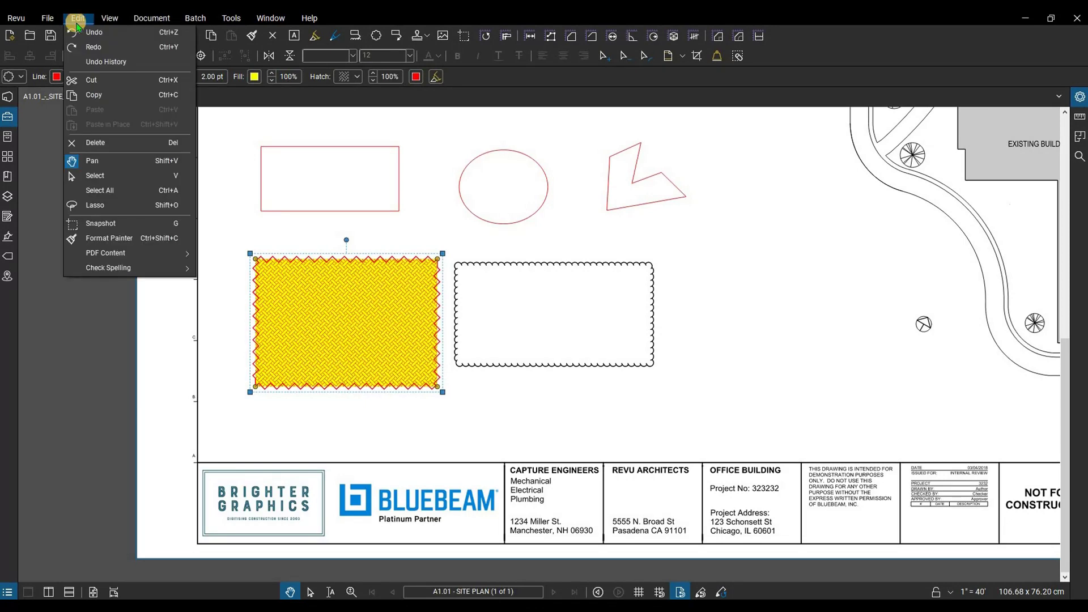
click(96, 241)
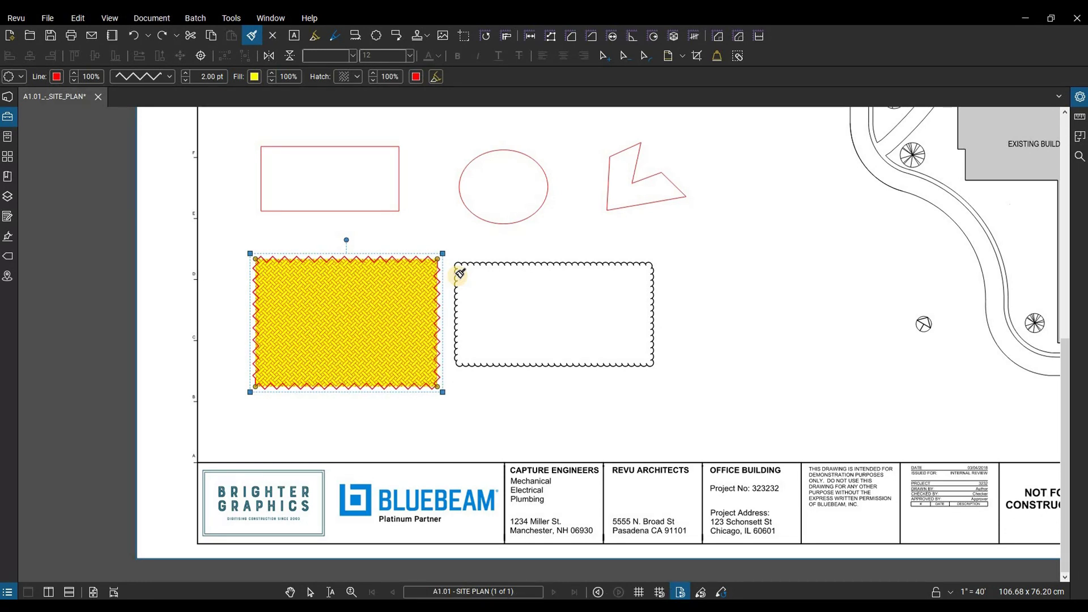
Paint the red zigzag border and yellow hatch onto the cloud rectangle, top-left rectangle, circle and polygon.
click(459, 273)
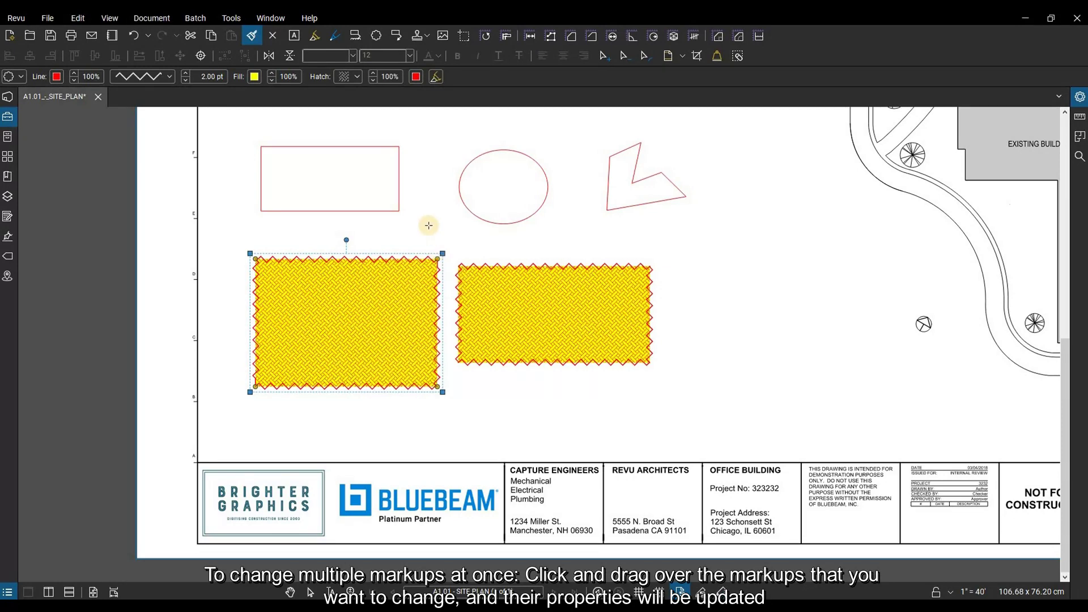
click(399, 157)
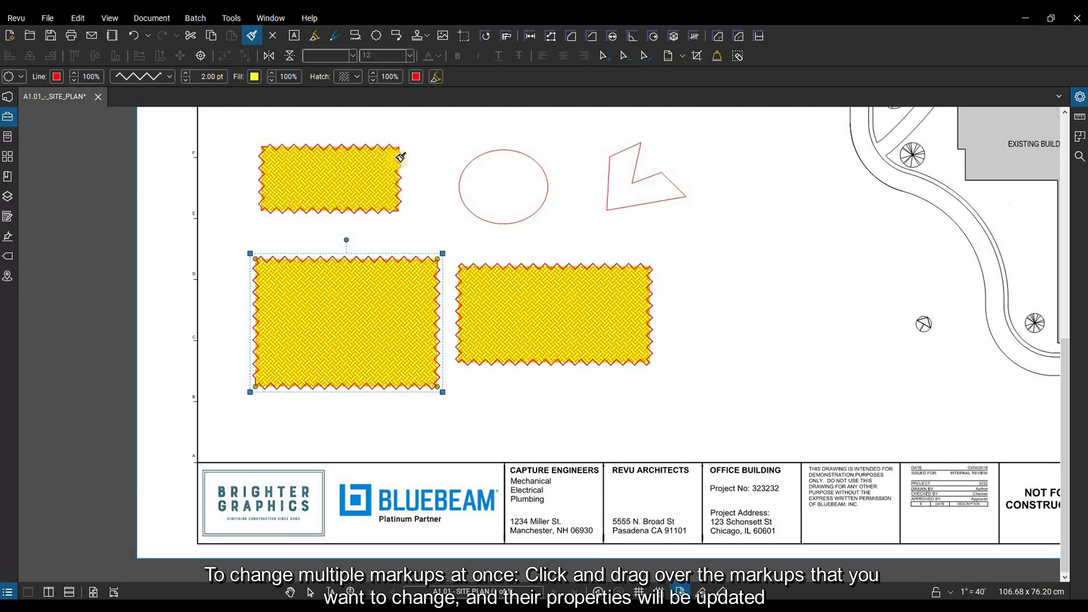
click(474, 155)
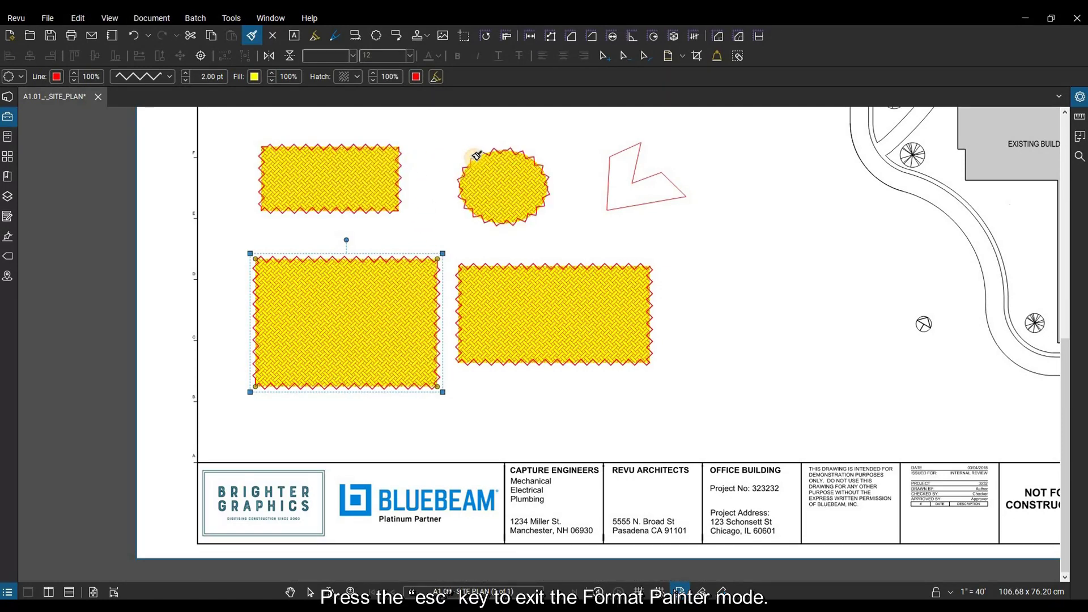
click(614, 156)
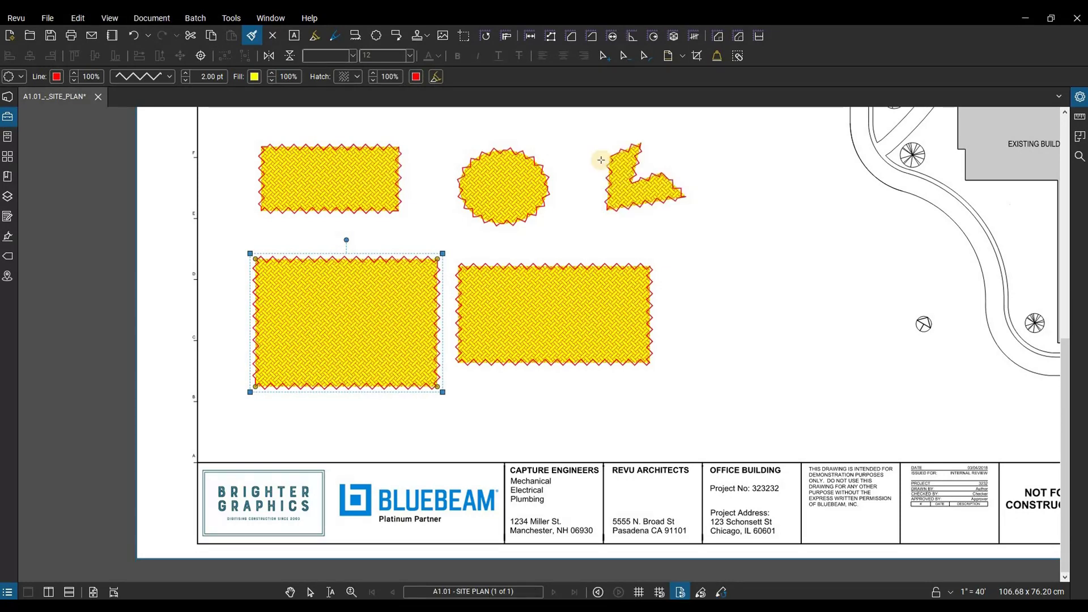
Leave Format Painter and draw a plain cloud-bordered square to the right of the polygon.
right_click(165, 142)
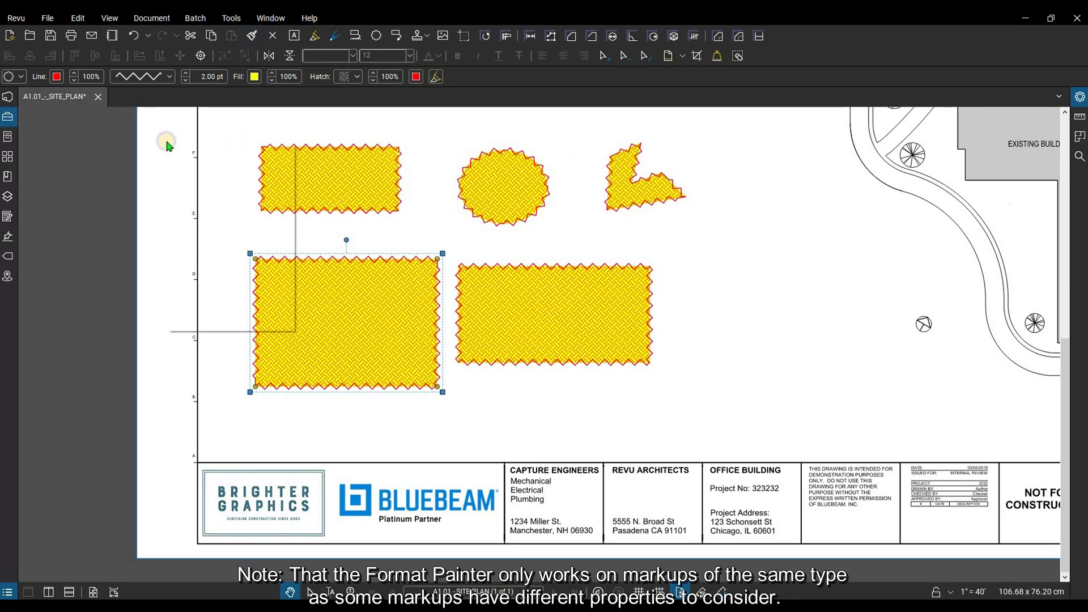
click(175, 154)
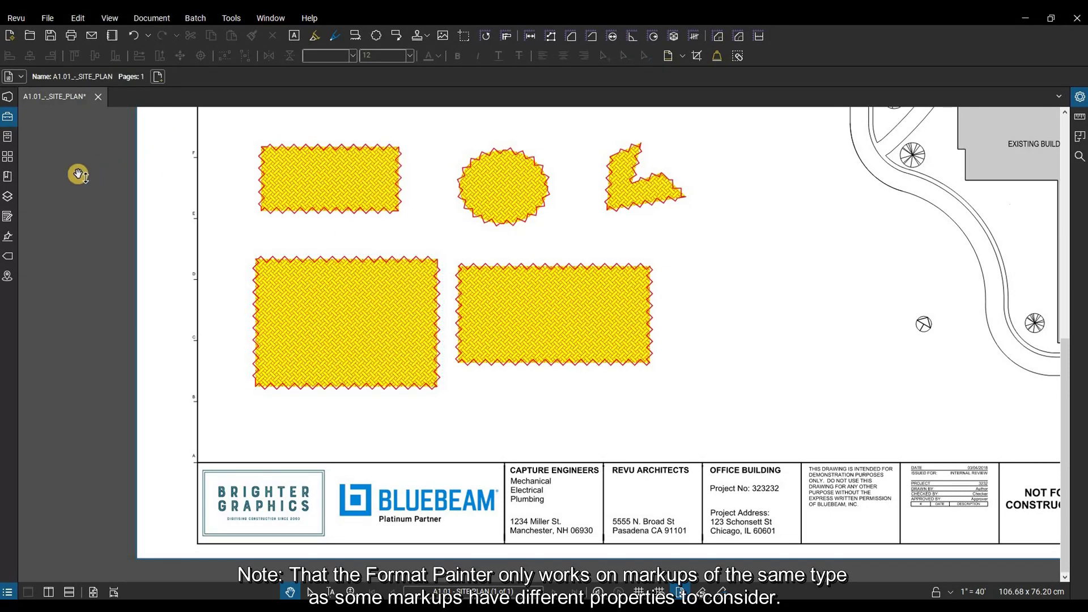
click(8, 120)
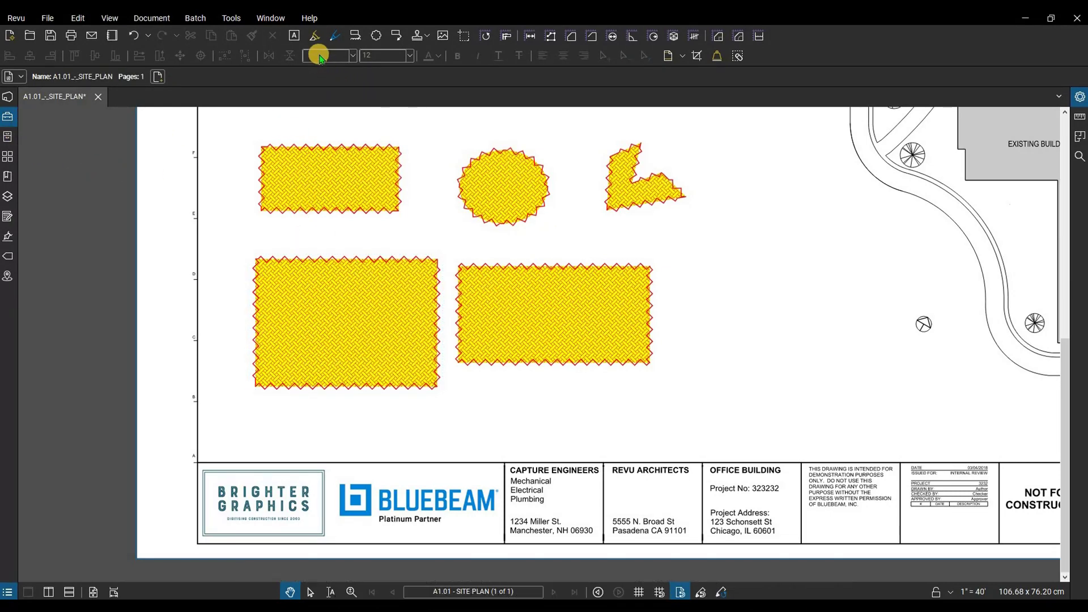
click(376, 35)
drag(704, 224, 796, 322)
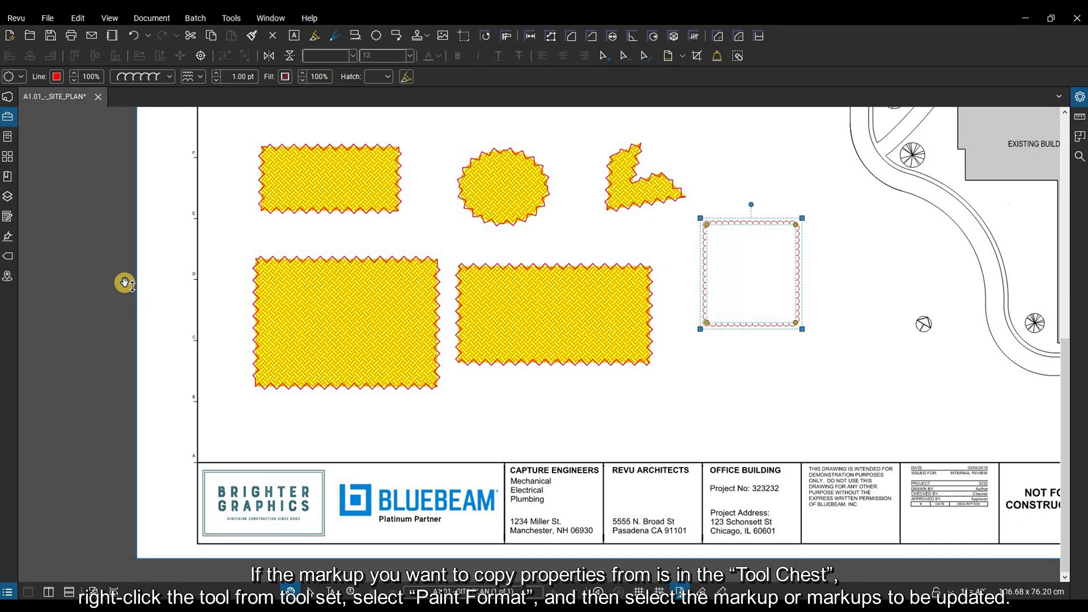
Paint the saved yellow hatched My Tools style onto the new cloud square via the Tool Chest.
click(8, 116)
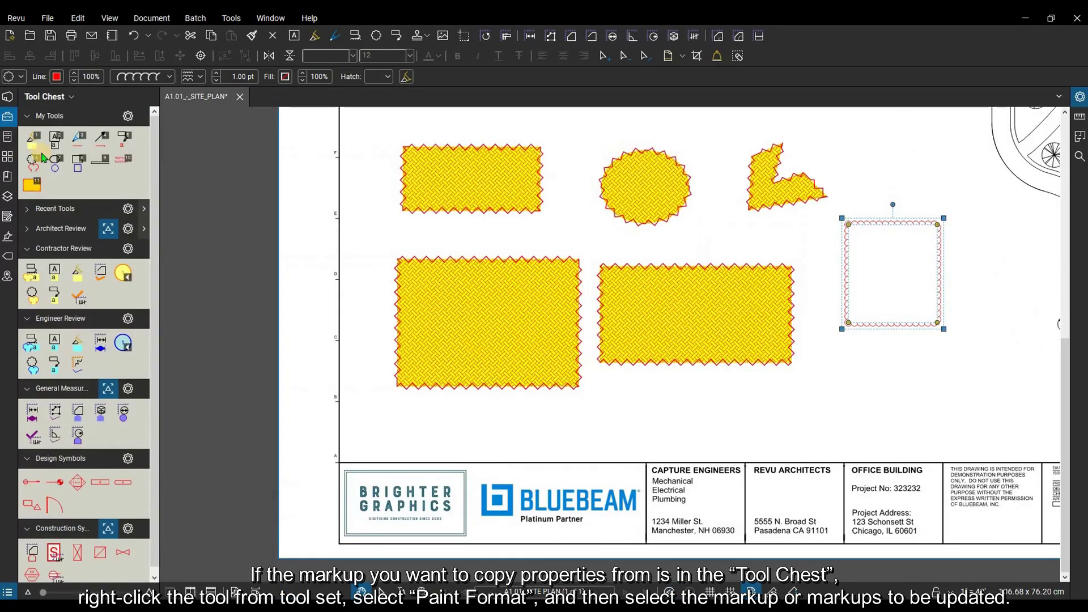
click(36, 183)
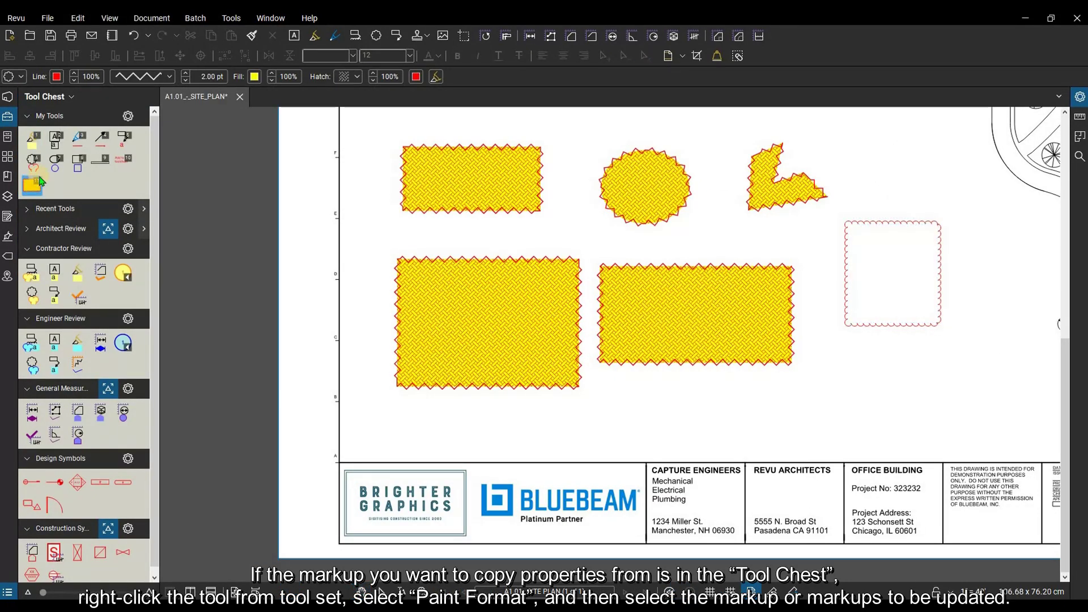
click(252, 36)
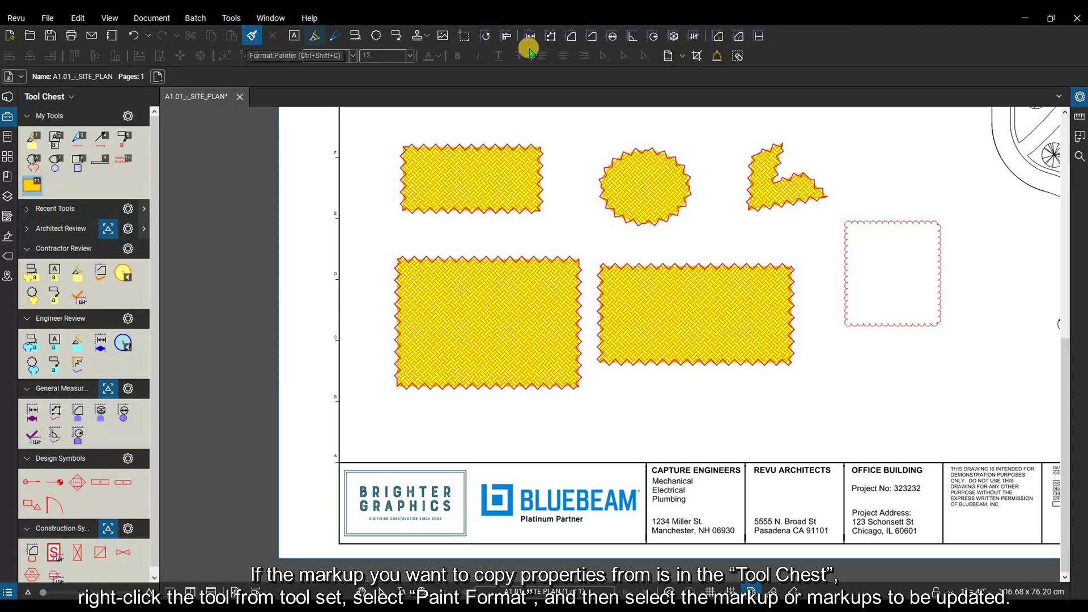
click(849, 237)
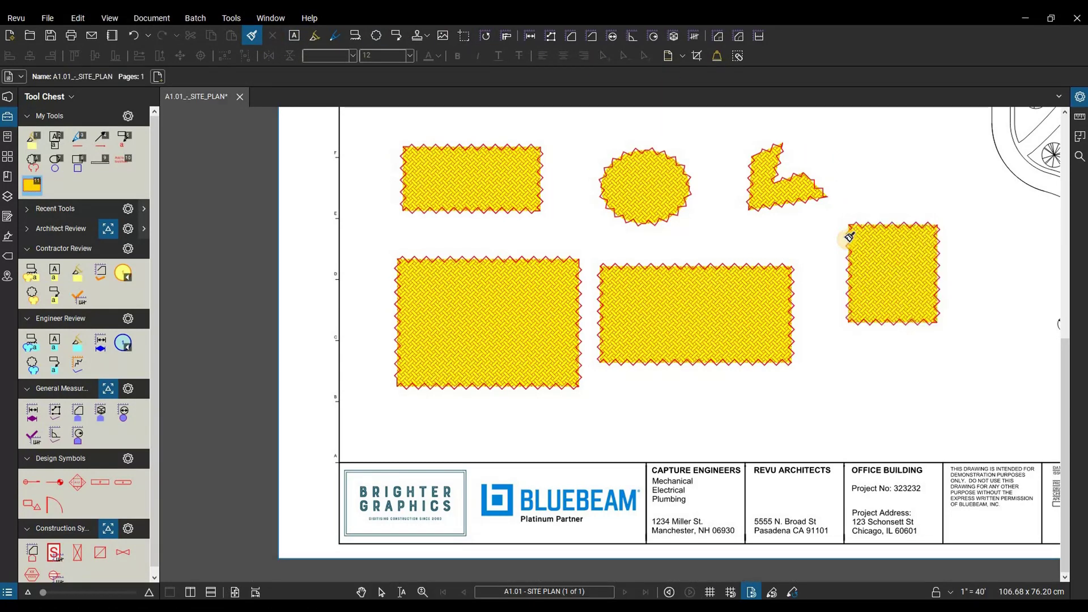
click(7, 115)
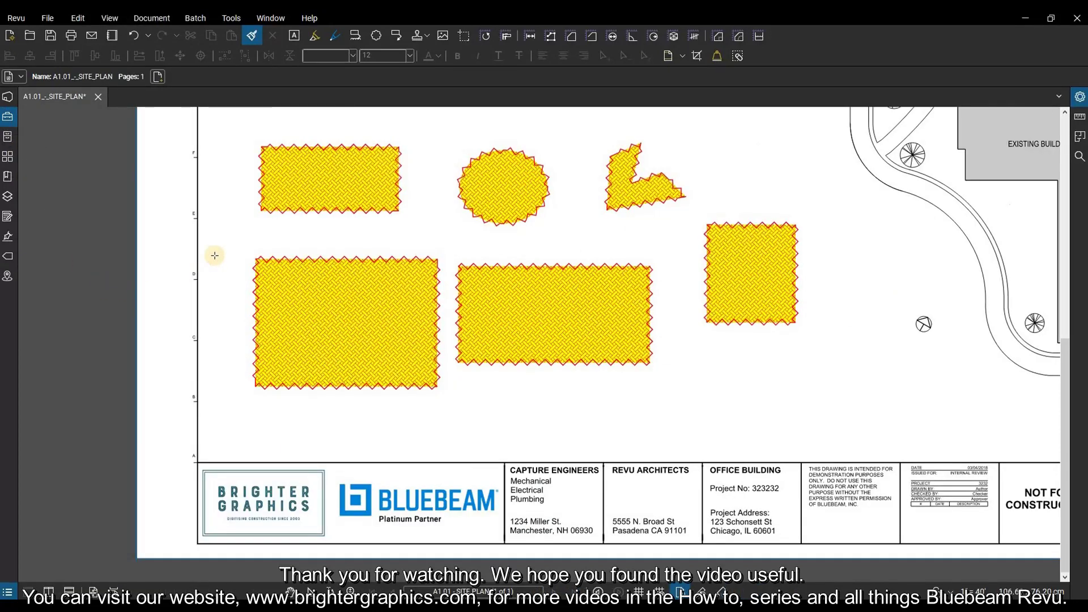